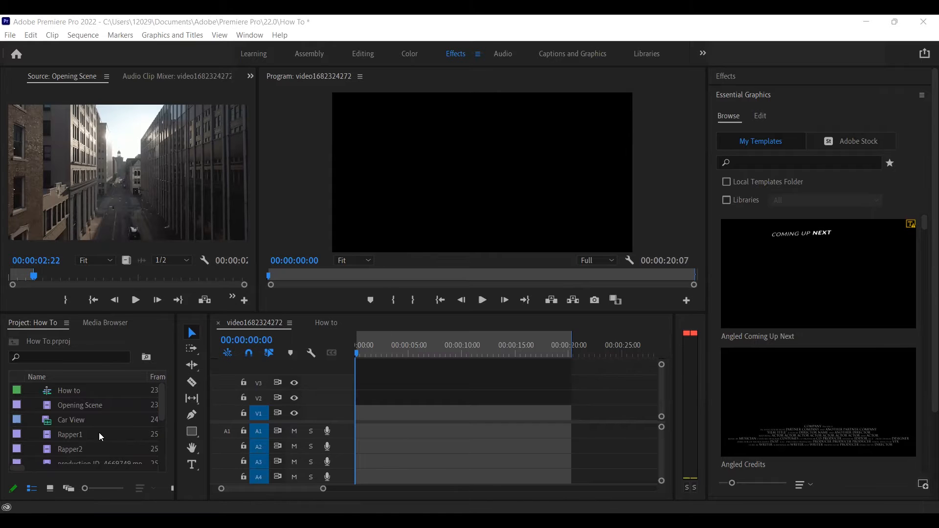
# Place the audio file "Finally — Loxbeats [Music promoted by Audio Library].mp3" on track A1 at the start of the sequence.
pyautogui.scroll(-3, 99, 432)
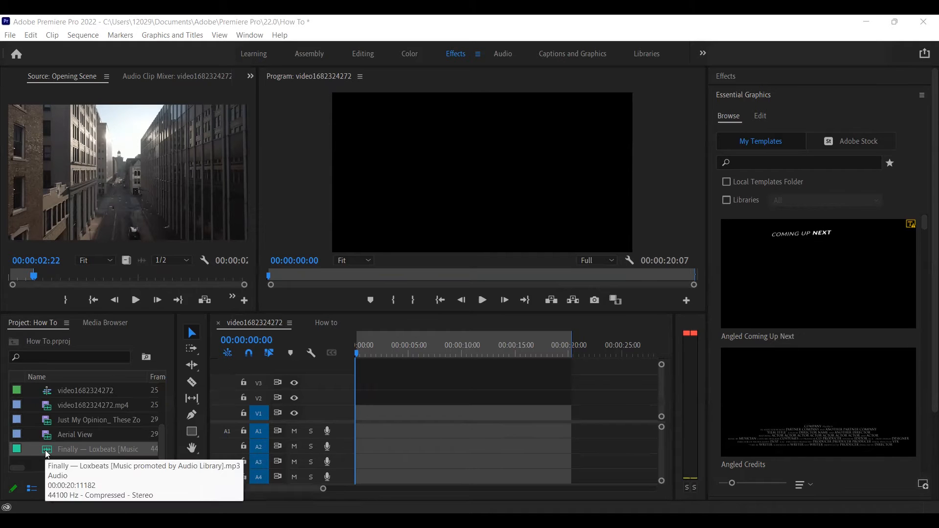
pyautogui.moveTo(47, 455); pyautogui.dragTo(355, 442)
pyautogui.click(403, 444)
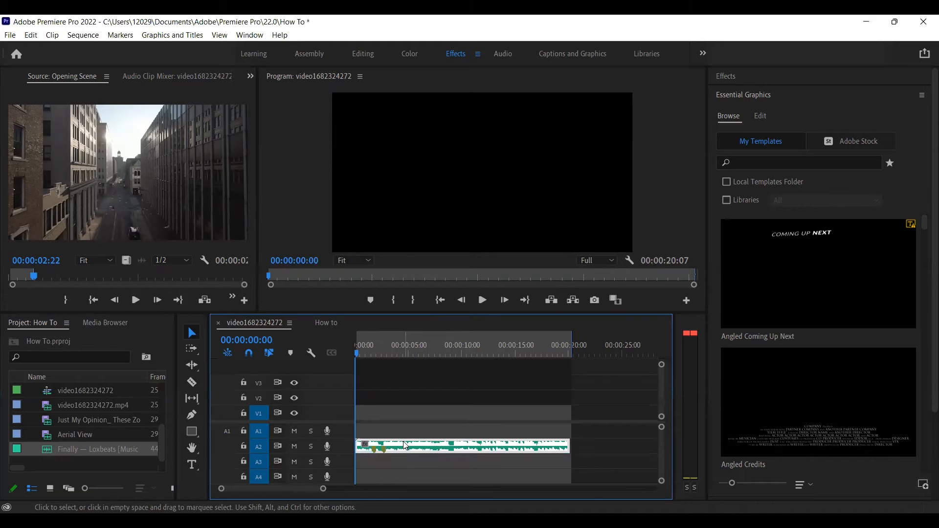
pyautogui.moveTo(403, 444); pyautogui.dragTo(401, 429)
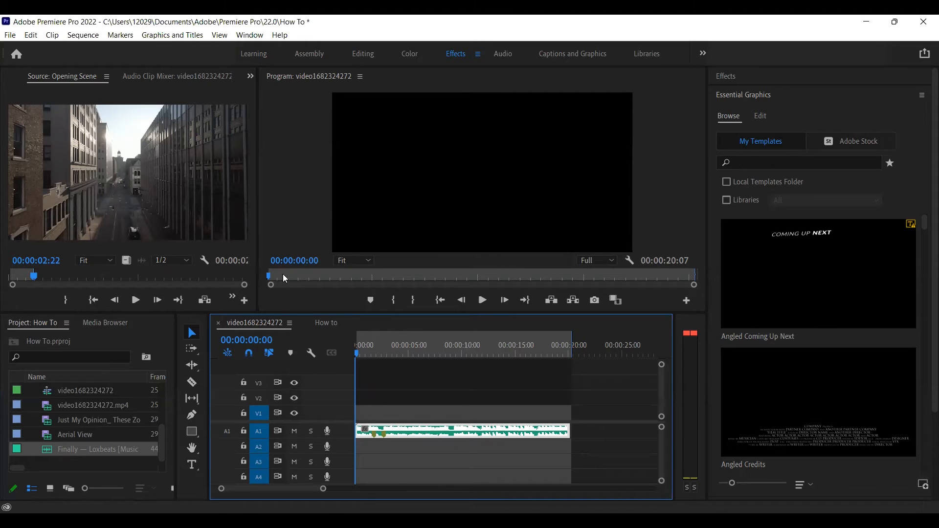
# Play the sequence from the start and add sequence markers on the beats of the music through to its end.
pyautogui.click(430, 170)
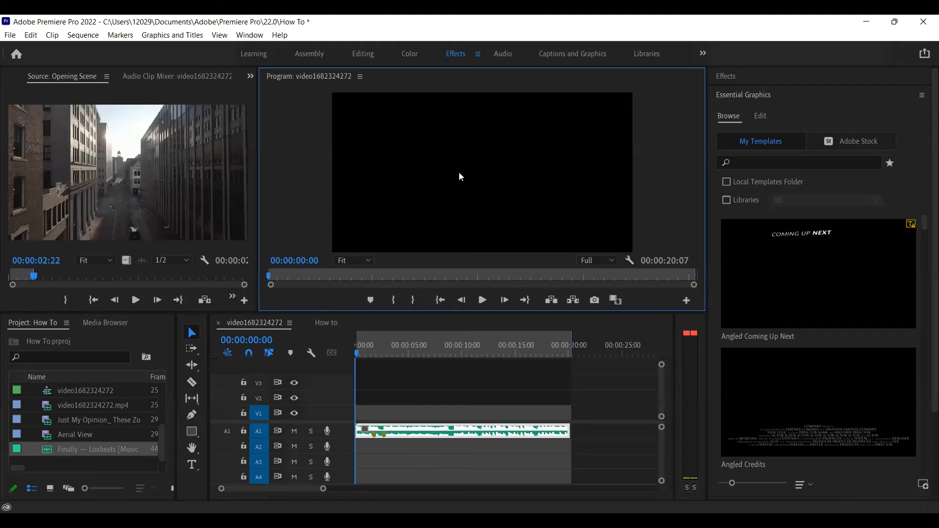
pyautogui.press('space')
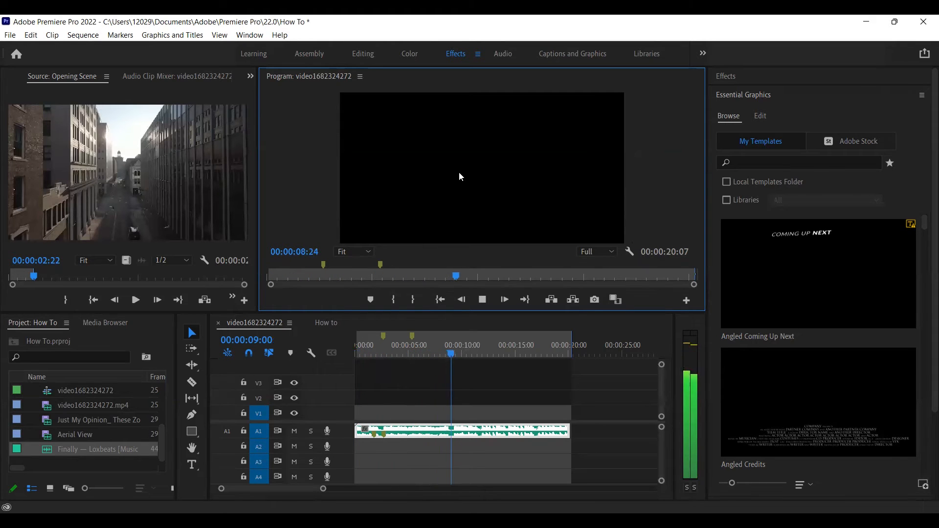
pyautogui.press('m')
pyautogui.press('m')
pyautogui.press('m')
pyautogui.press('m')
pyautogui.press('m')
pyautogui.press('m')
pyautogui.press('m')
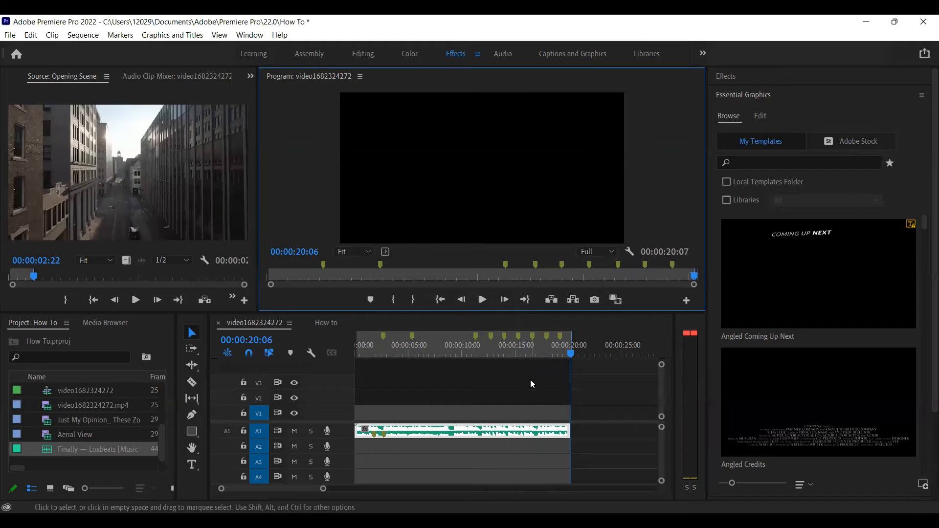
# Name the sequence marker at 00:00:11:08 "Beat" and set its marker color to red.
pyautogui.rightClick(506, 269)
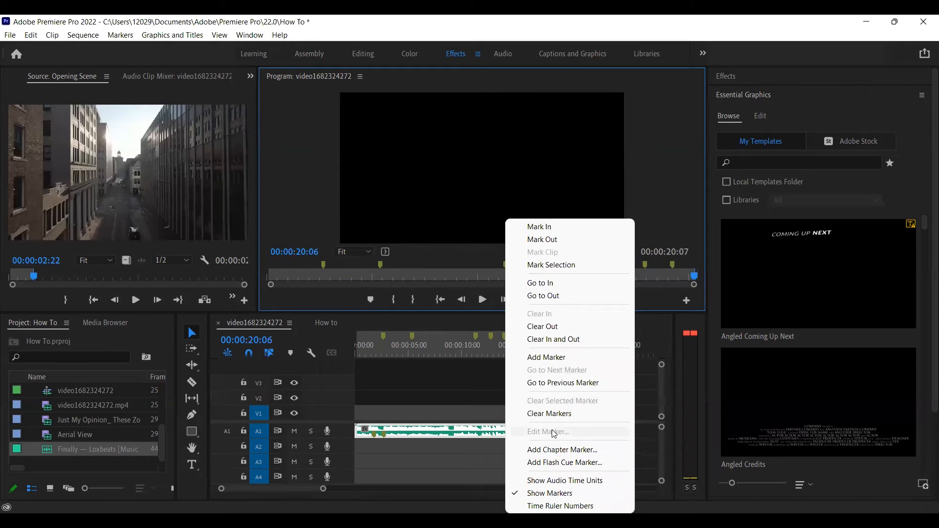
pyautogui.click(439, 385)
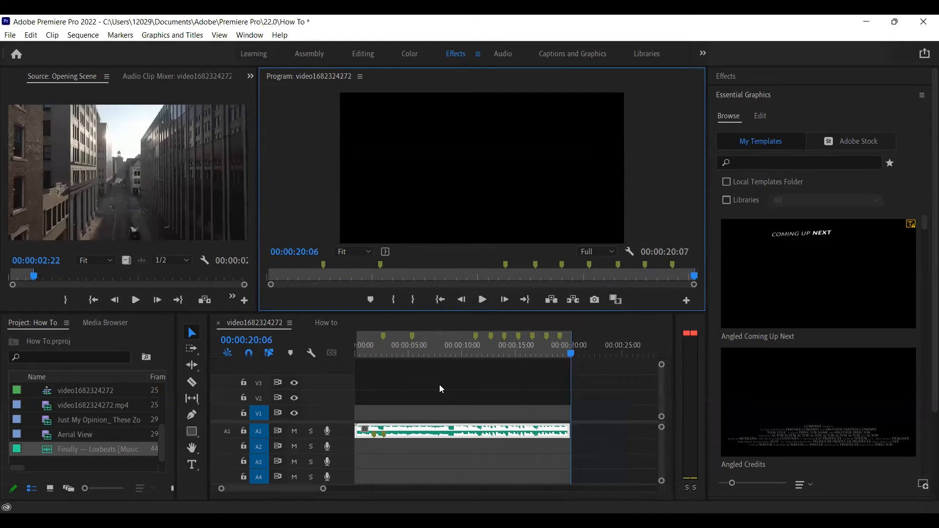
pyautogui.click(477, 337)
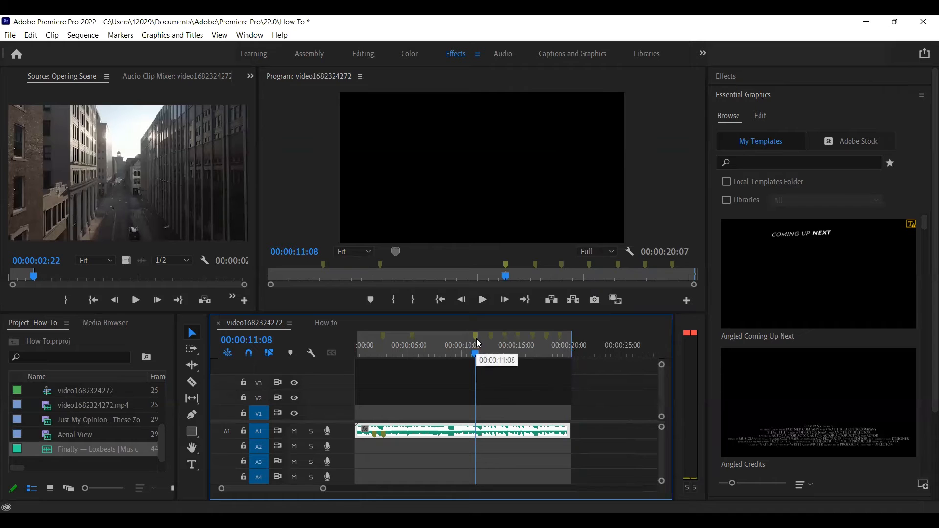
pyautogui.rightClick(479, 343)
pyautogui.click(519, 269)
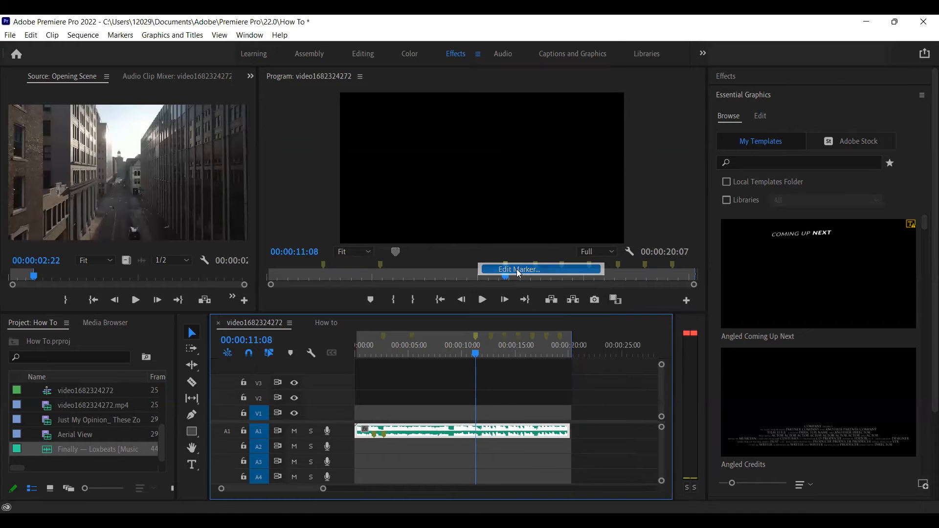
pyautogui.click(519, 269)
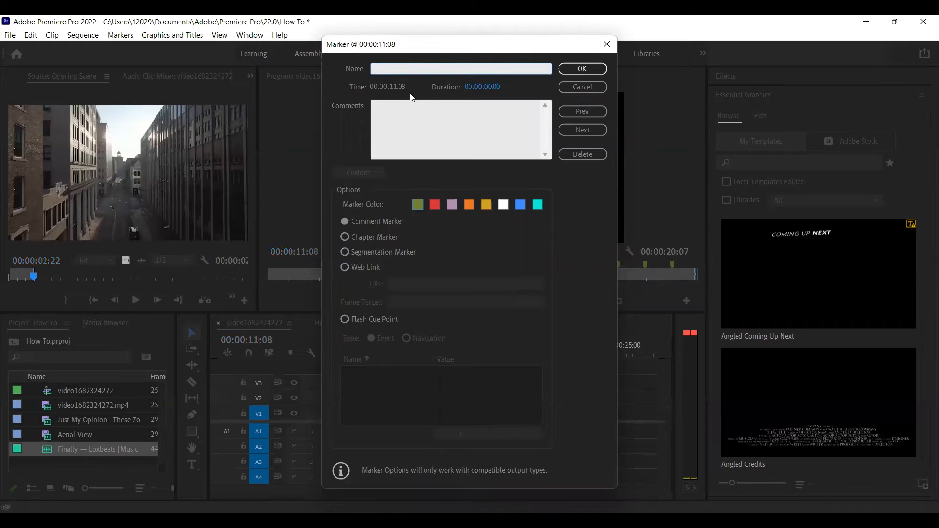
pyautogui.write('Beat')
pyautogui.click(504, 209)
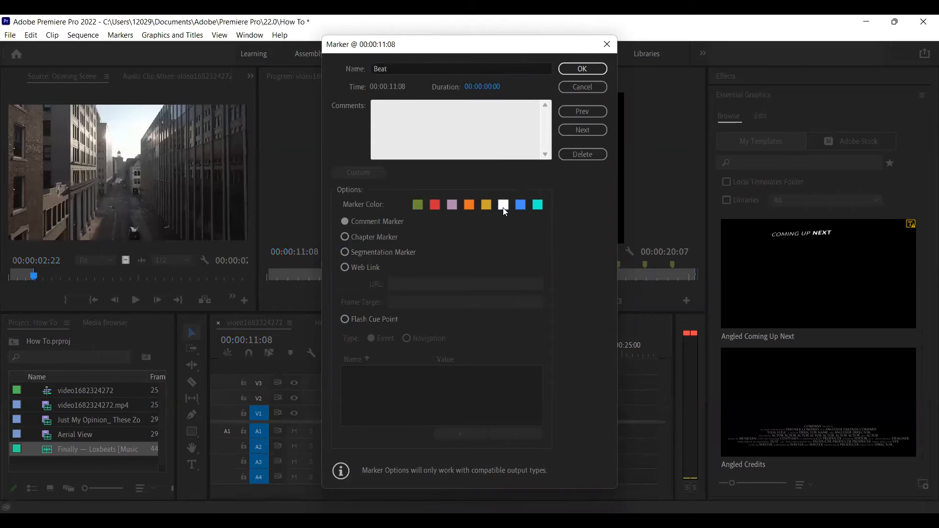
pyautogui.click(435, 206)
pyautogui.click(577, 70)
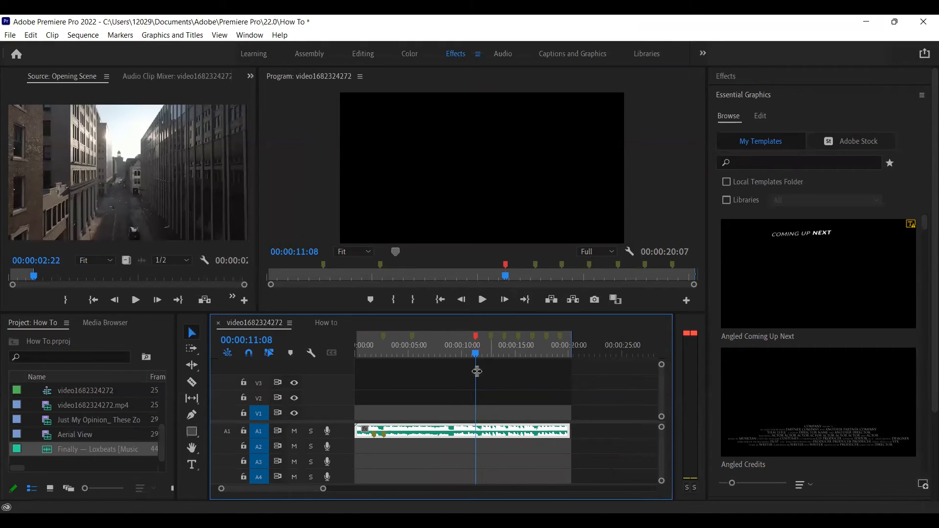
# Place the Opening Scene clip at the start of V1 and extend its end to the first marker at 00:00:02:17.
pyautogui.moveTo(370, 353); pyautogui.dragTo(355, 353)
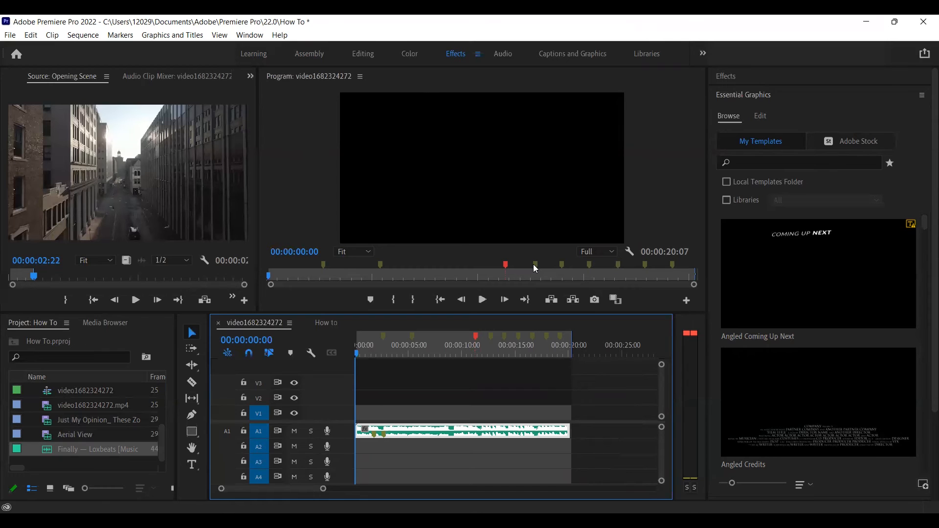
pyautogui.click(101, 170)
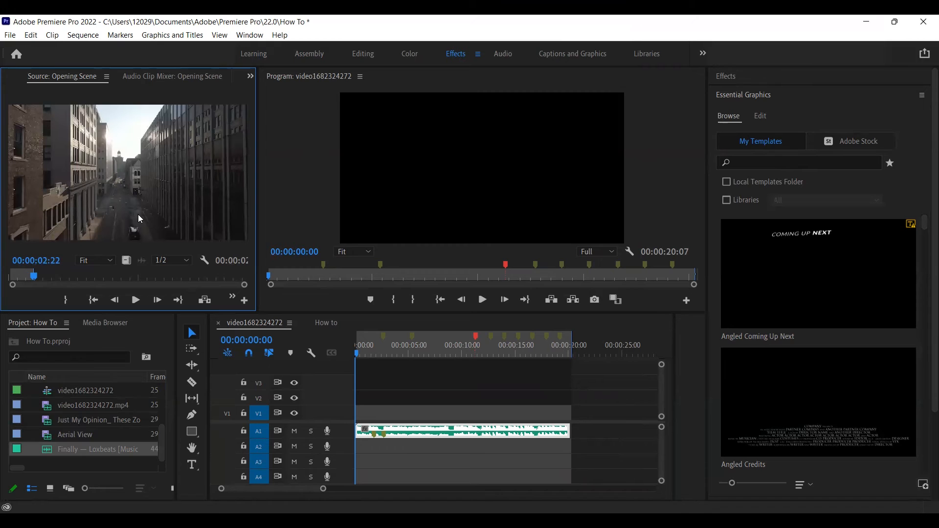
pyautogui.click(20, 276)
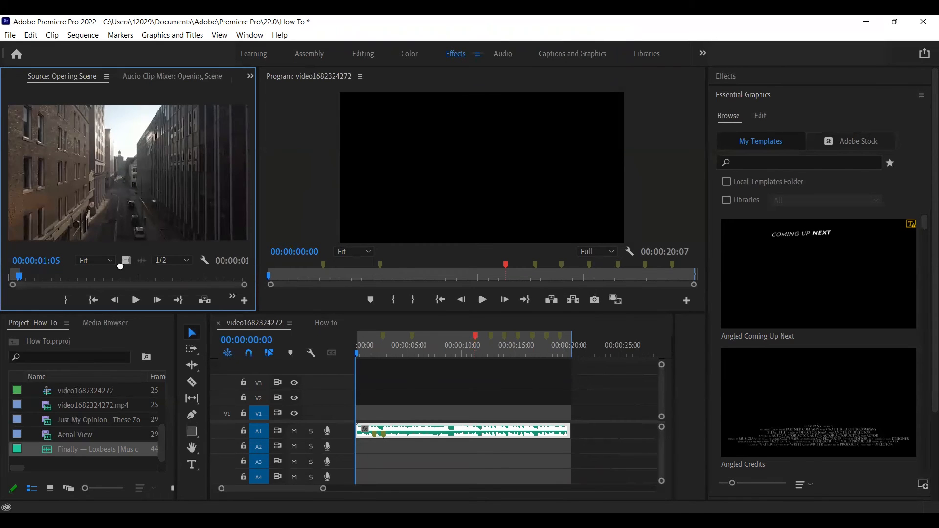
pyautogui.moveTo(126, 263); pyautogui.dragTo(357, 407)
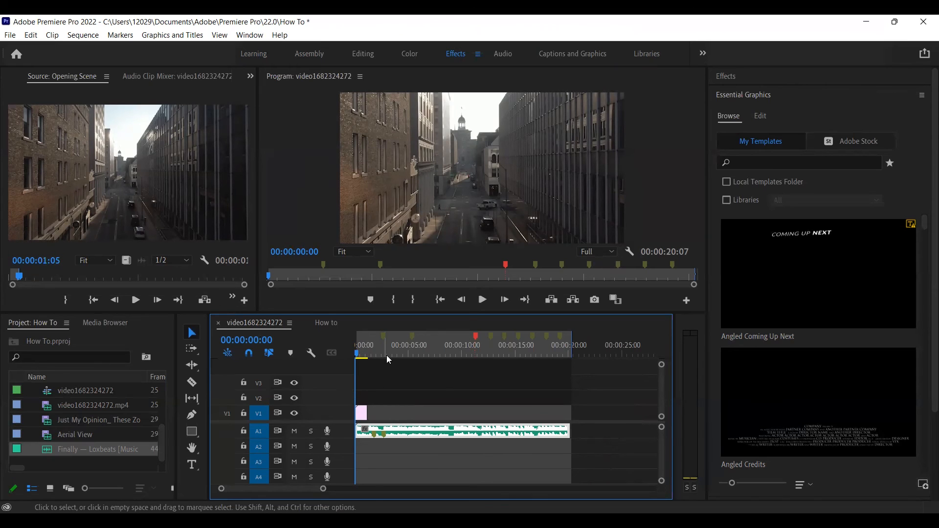
pyautogui.click(322, 265)
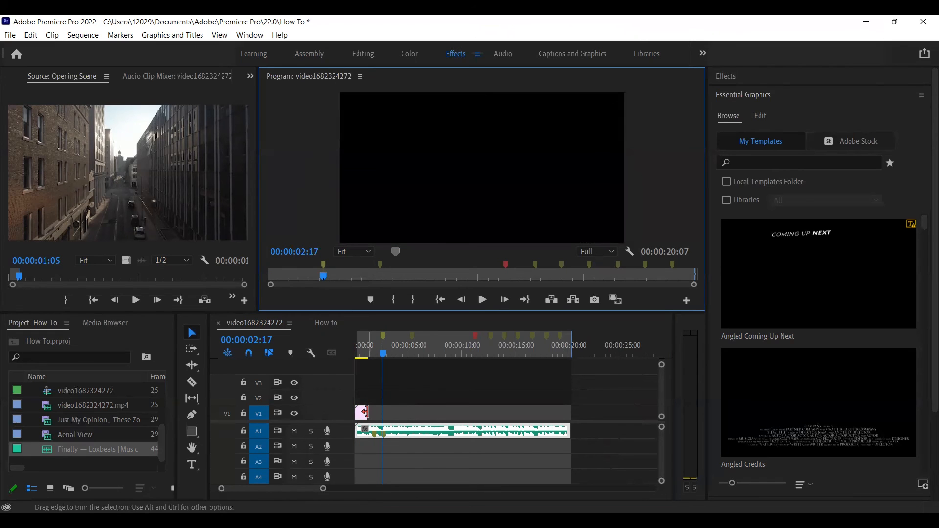
pyautogui.moveTo(365, 413); pyautogui.dragTo(383, 413)
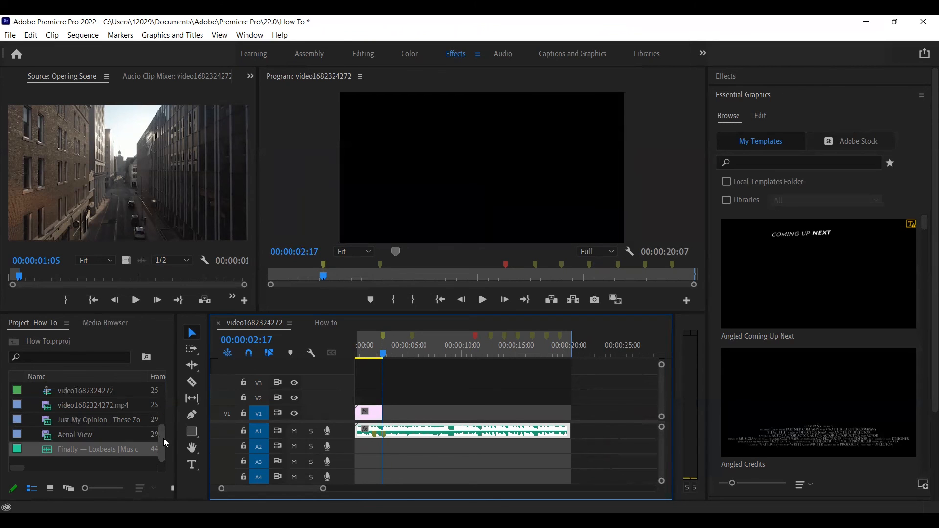
# Add the Car View video to V1 after Opening Scene, ending at the second marker at 00:00:05:09.
pyautogui.moveTo(163, 440); pyautogui.dragTo(162, 379)
pyautogui.doubleClick(49, 423)
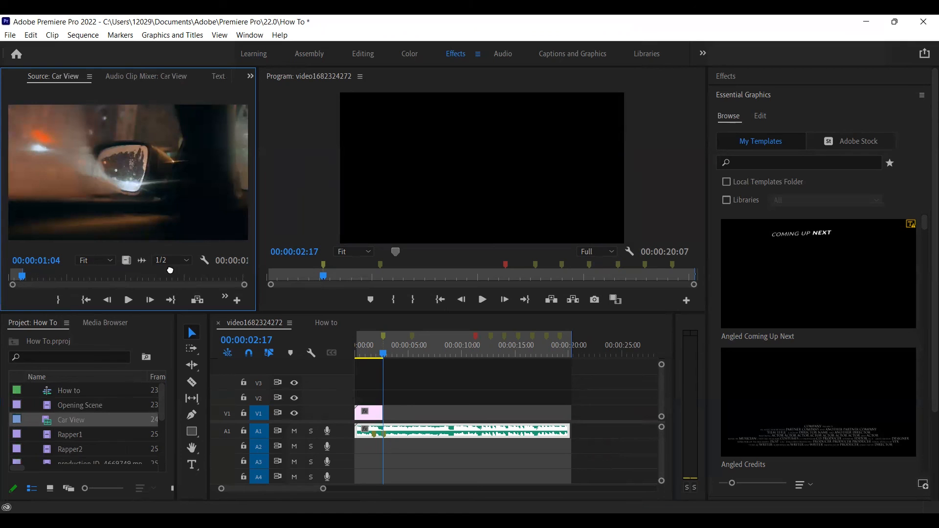
pyautogui.moveTo(391, 406); pyautogui.dragTo(412, 415)
pyautogui.click(380, 277)
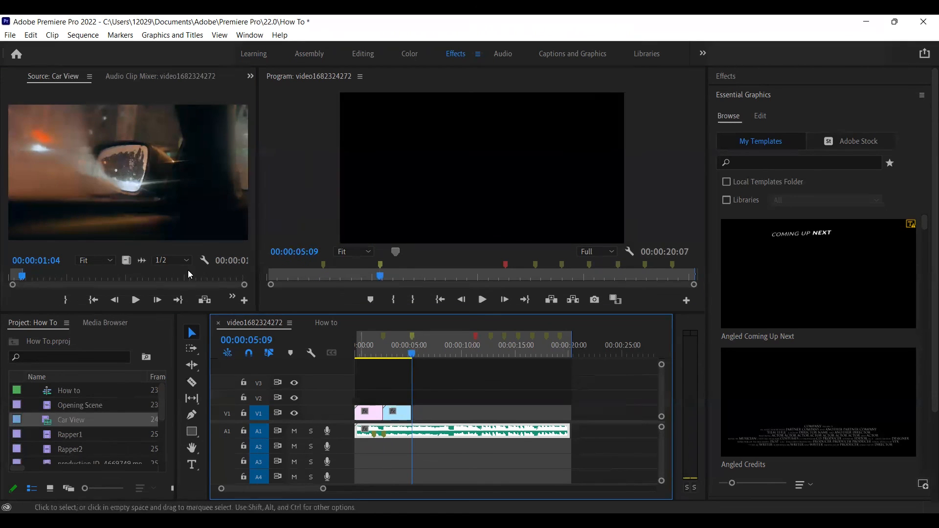
# Add the Aerial View video to V1 after Car View, ending at the red marker at 00:00:11:08.
pyautogui.scroll(-3, 55, 418)
pyautogui.doubleClick(48, 434)
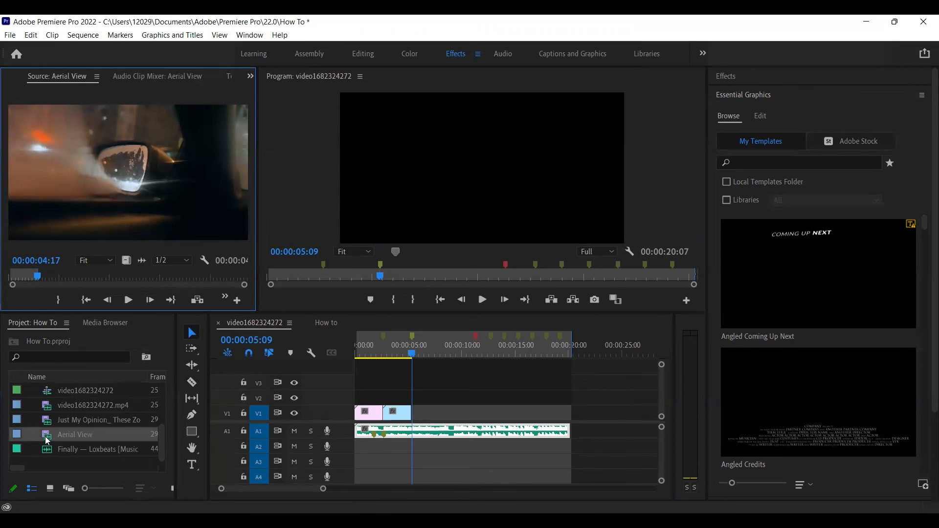
pyautogui.moveTo(126, 260); pyautogui.dragTo(474, 415)
pyautogui.click(505, 272)
# Add the Rapper1 video to V1 from the red marker to the next marker at 00:00:12:18.
pyautogui.moveTo(164, 443); pyautogui.dragTo(164, 405)
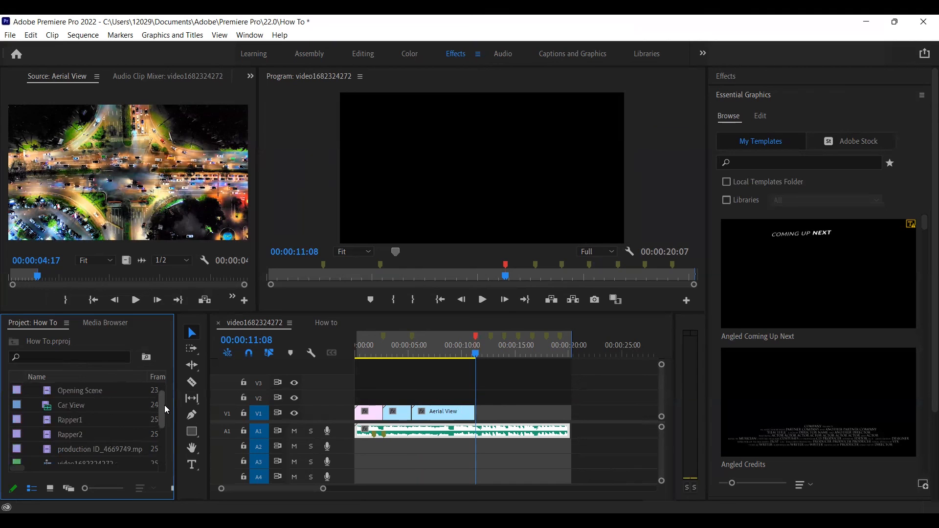
pyautogui.doubleClick(68, 419)
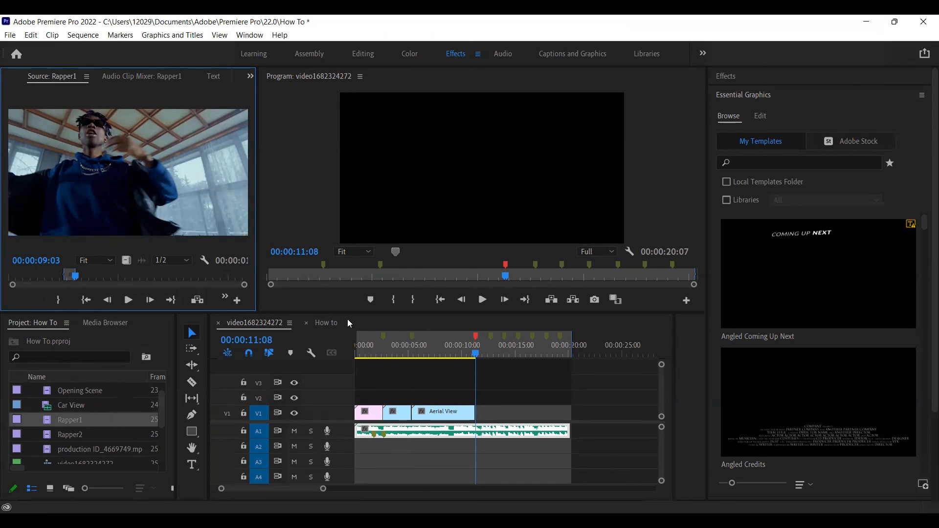
pyautogui.moveTo(125, 259); pyautogui.dragTo(495, 414)
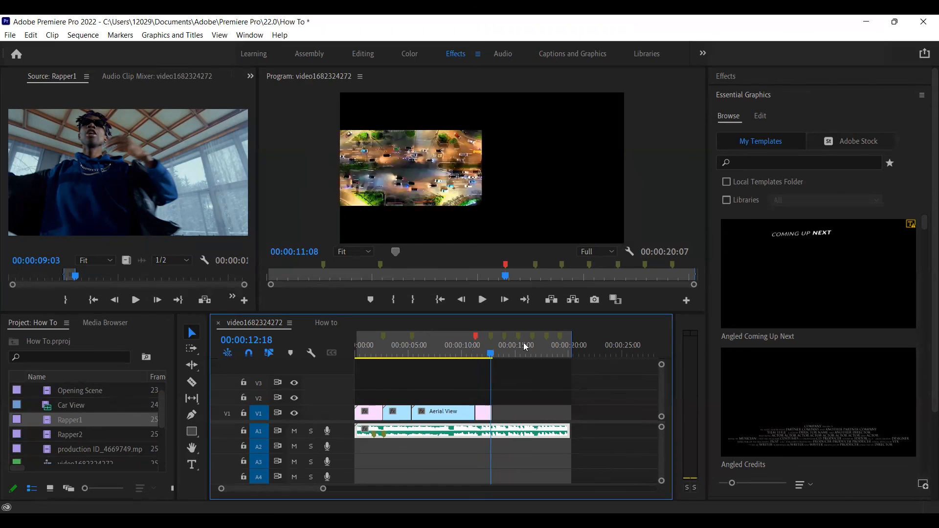
# Mark a new out point in the Rapper2 clip and add its video to V1 after Rapper1, ending at the 00:00:13:24 marker.
pyautogui.click(561, 266)
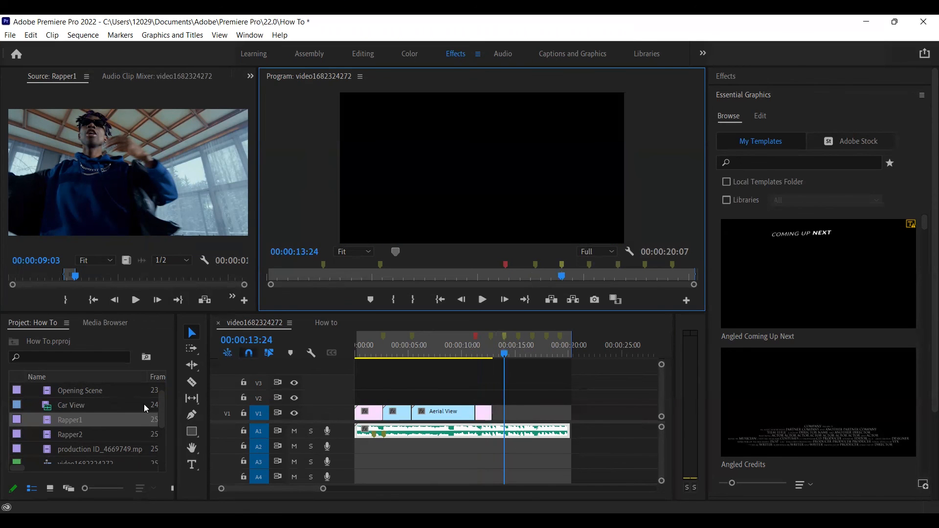
pyautogui.doubleClick(49, 434)
pyautogui.moveTo(109, 275); pyautogui.dragTo(83, 275)
pyautogui.press('o')
pyautogui.moveTo(128, 251); pyautogui.dragTo(505, 416)
# Load the Rapper1 clip as the source again and move its playhead to a further part of the footage.
pyautogui.doubleClick(49, 419)
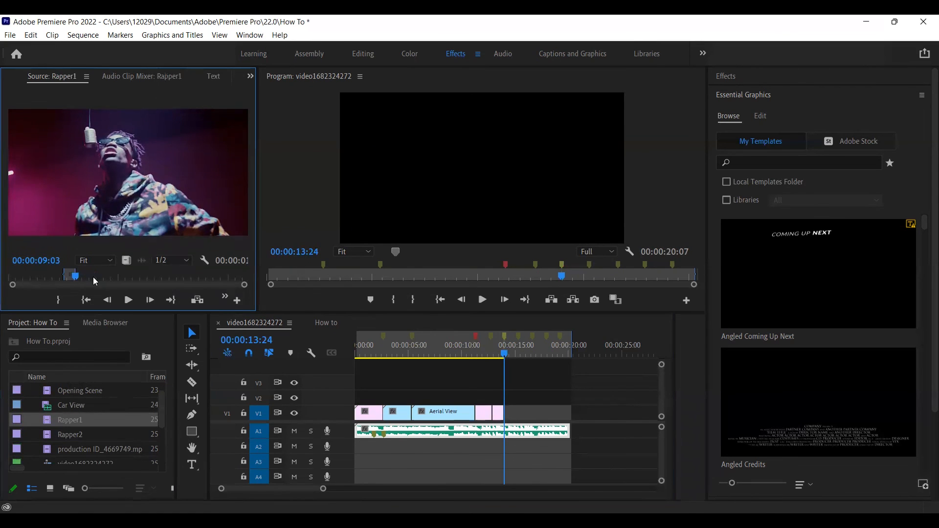
pyautogui.click(93, 277)
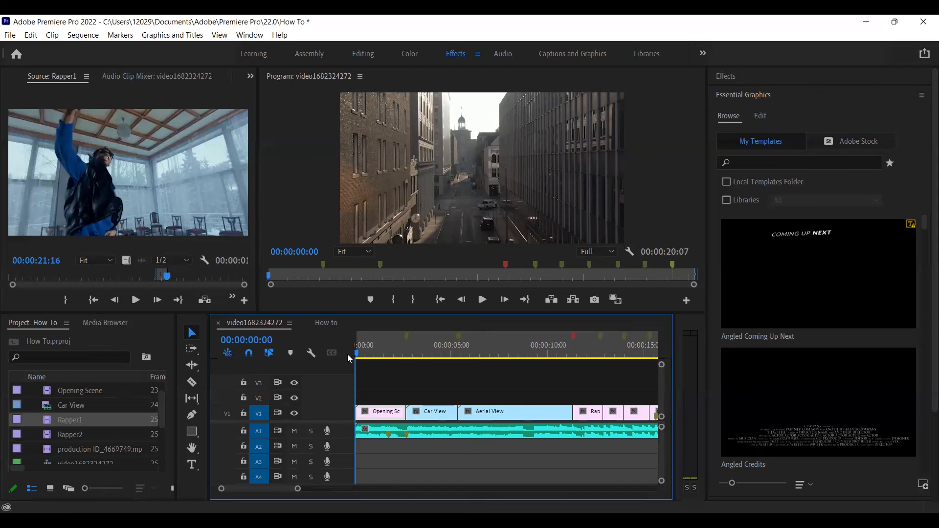